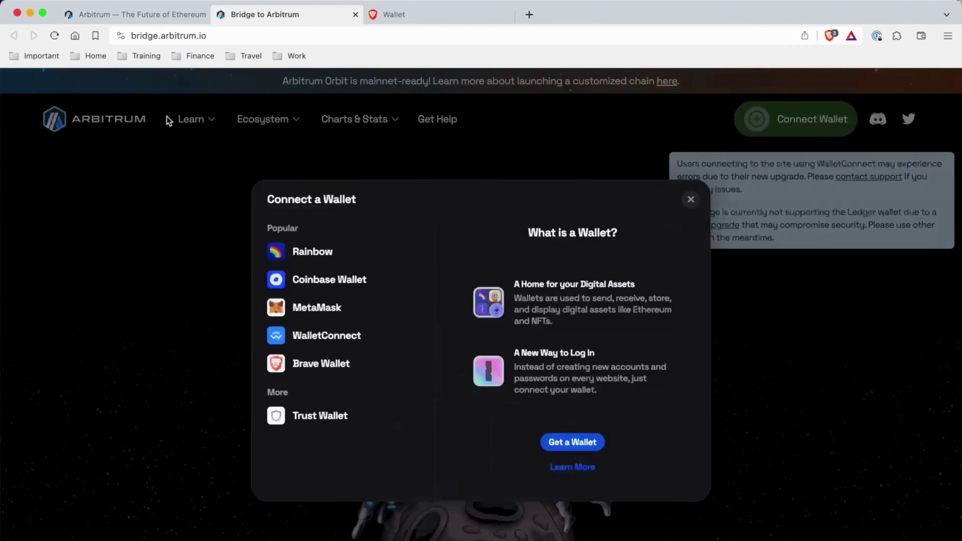
Connect Brave Wallet's Account 1 to the Arbitrum bridge, with permission lasting until the site is closed.
{"action": "left_click", "coordinate": [306, 360]}
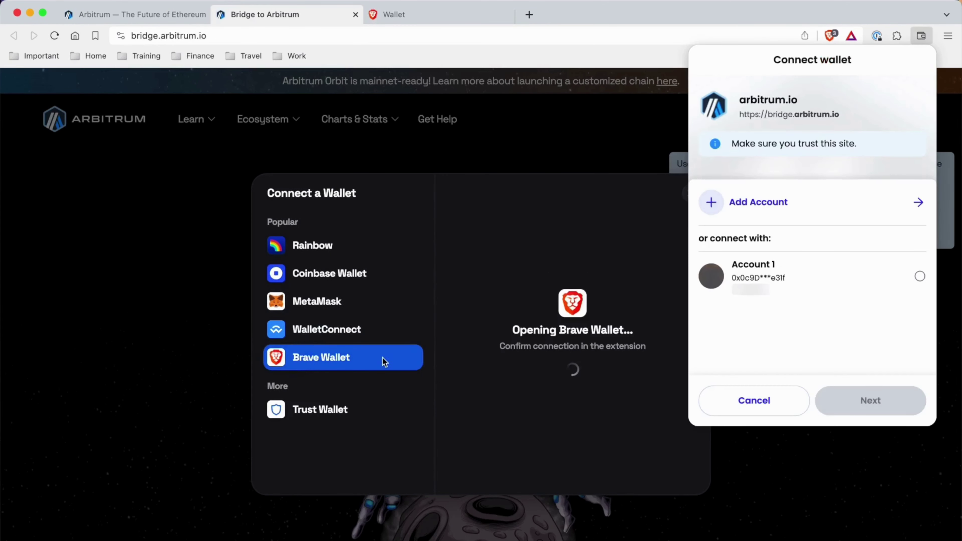
{"action": "left_click", "coordinate": [919, 276]}
{"action": "left_click", "coordinate": [910, 405]}
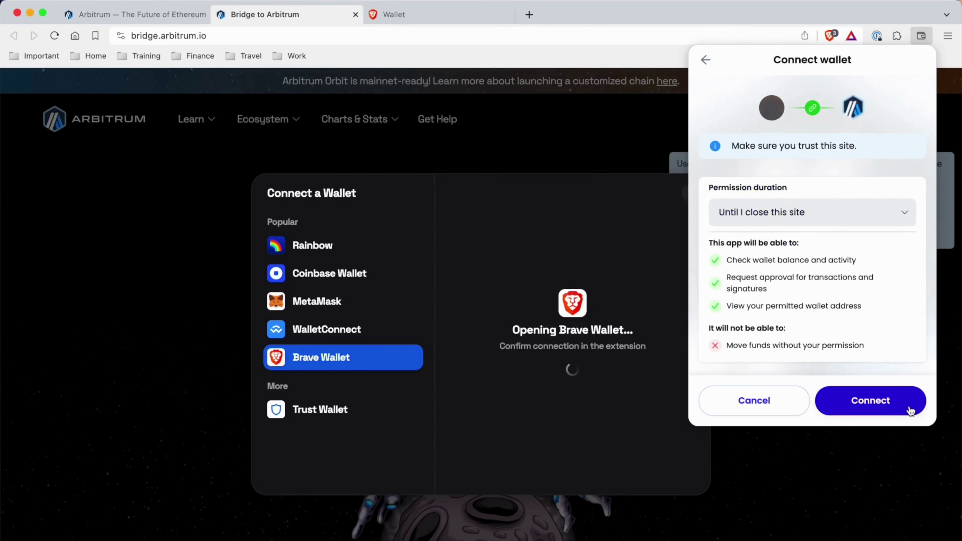
{"action": "left_click", "coordinate": [908, 401]}
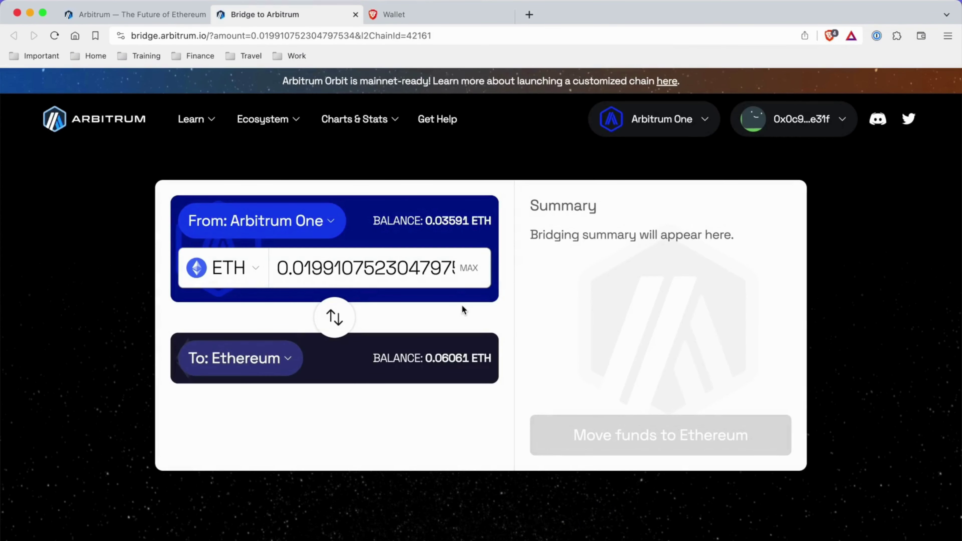
Clear the prefilled amount, reverse the bridge direction to Ethereum to Arbitrum One, and enter 0.020 ETH.
{"action": "left_click_drag", "start_coordinate": [278, 267], "coordinate": [471, 291]}
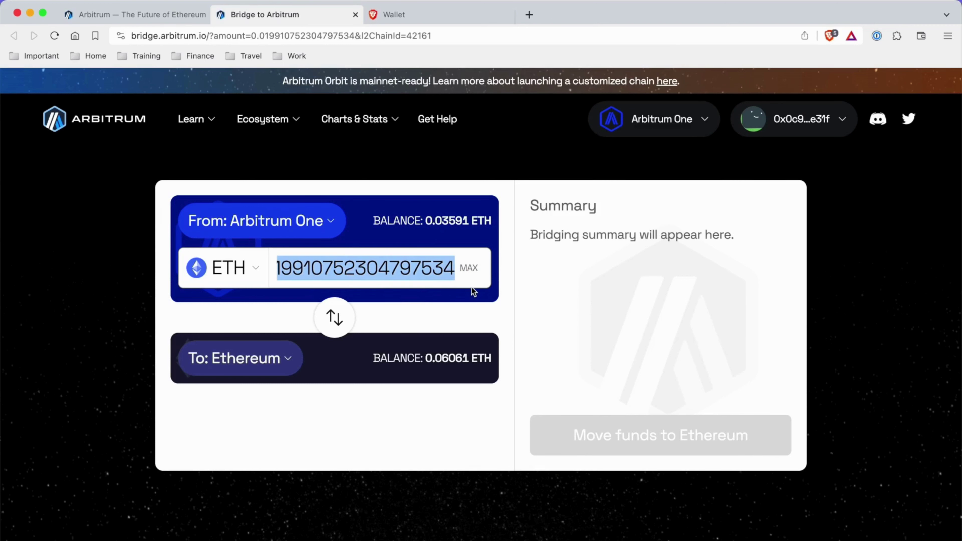
{"action": "key", "text": "BackSpace"}
{"action": "left_click", "coordinate": [335, 318]}
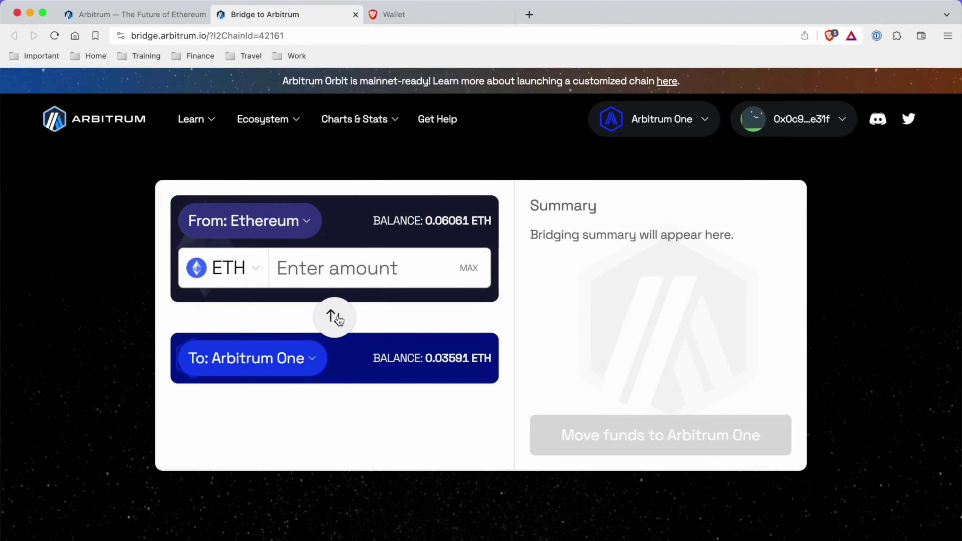
{"action": "left_click", "coordinate": [364, 274]}
{"action": "type", "text": "0.020"}
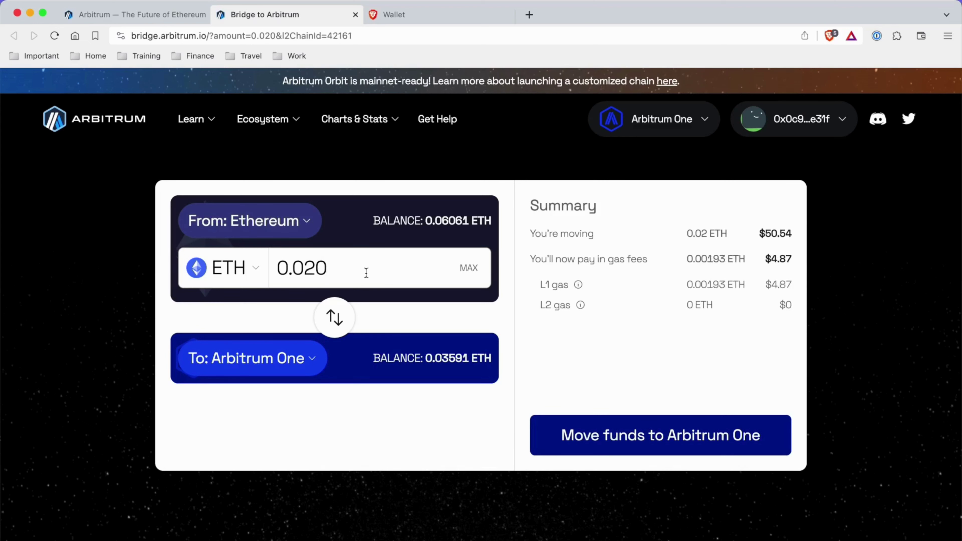
Submit the transfer to Arbitrum One, allowing the switch to Ethereum Mainnet and confirming the transaction in the wallet.
{"action": "left_click", "coordinate": [661, 440]}
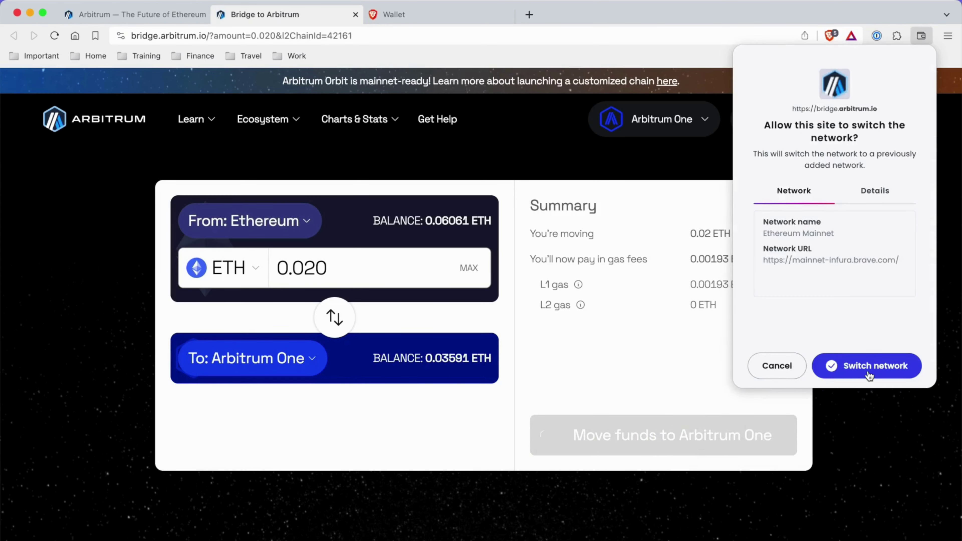
{"action": "left_click", "coordinate": [869, 377]}
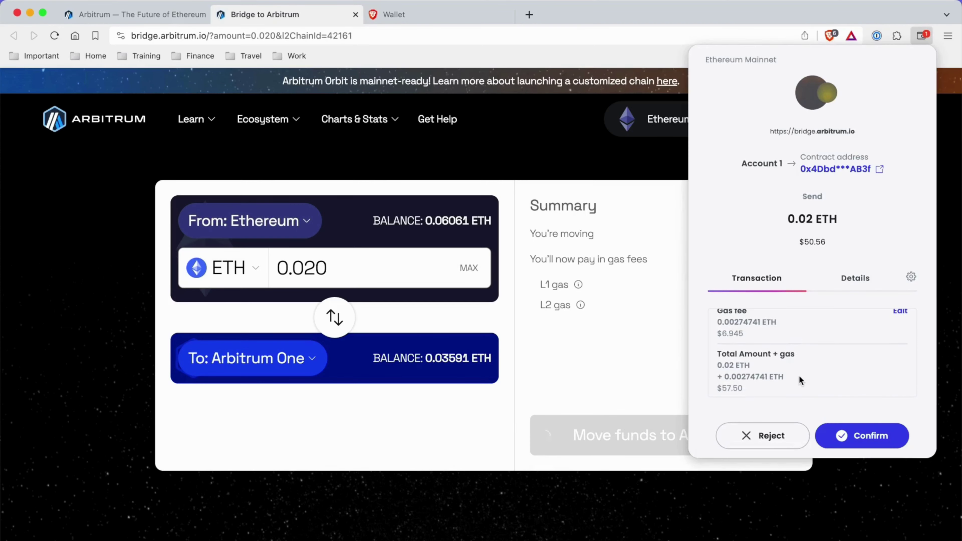
{"action": "left_click", "coordinate": [856, 439]}
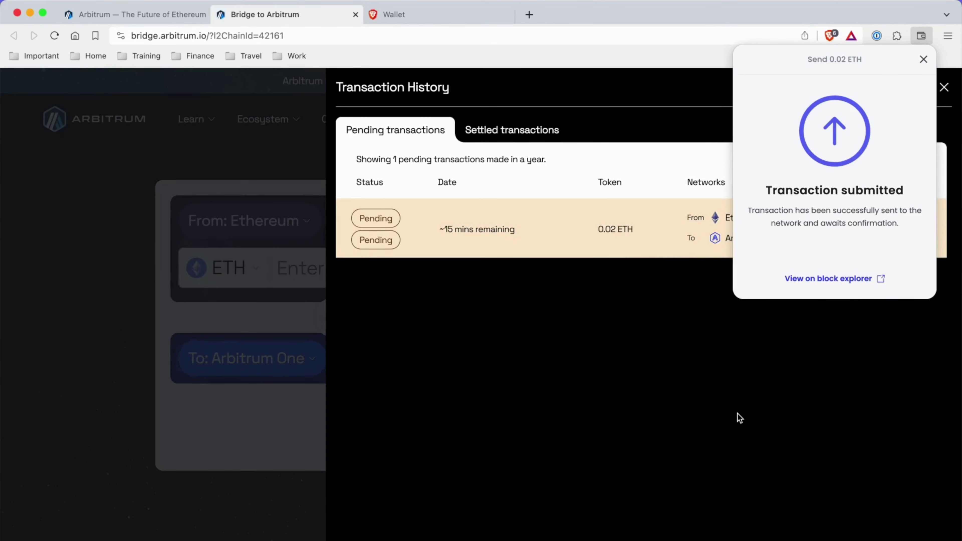
{"action": "left_click", "coordinate": [739, 418]}
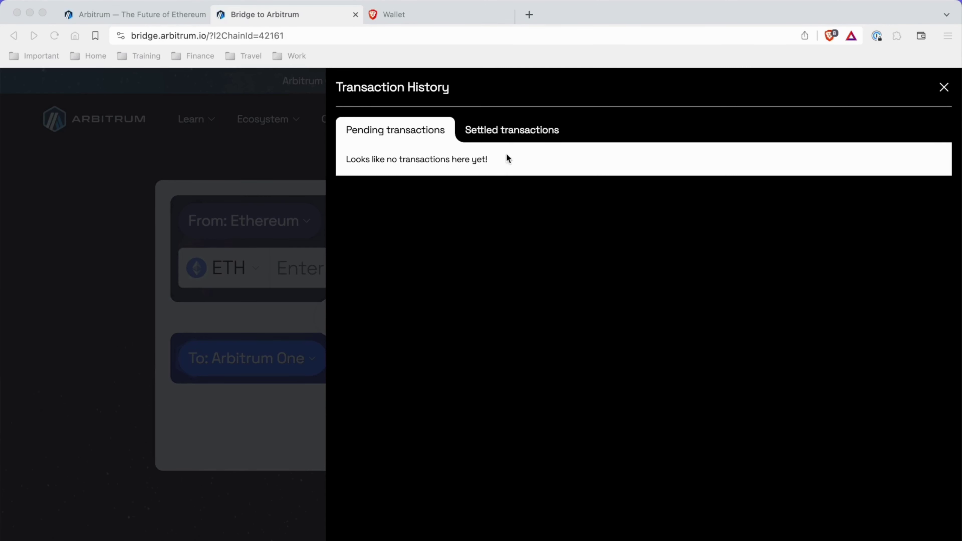
Check the settled transactions in the bridge's transaction history and close the history.
{"action": "left_click", "coordinate": [503, 134]}
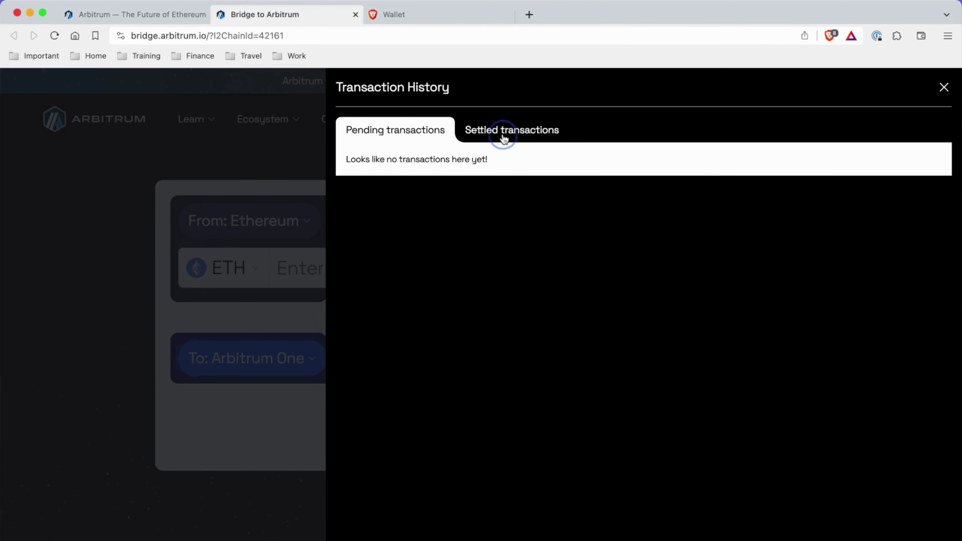
{"action": "left_click", "coordinate": [503, 135]}
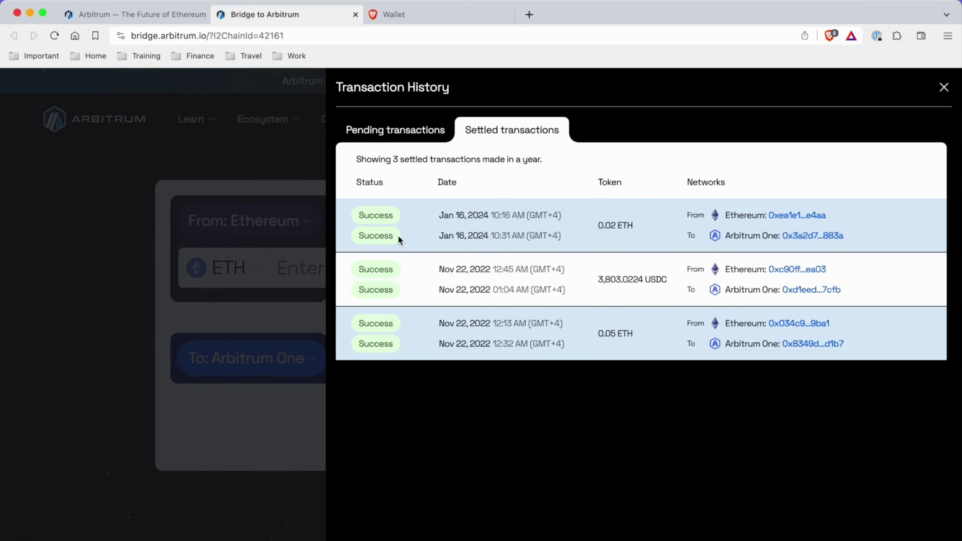
{"action": "left_click", "coordinate": [944, 87]}
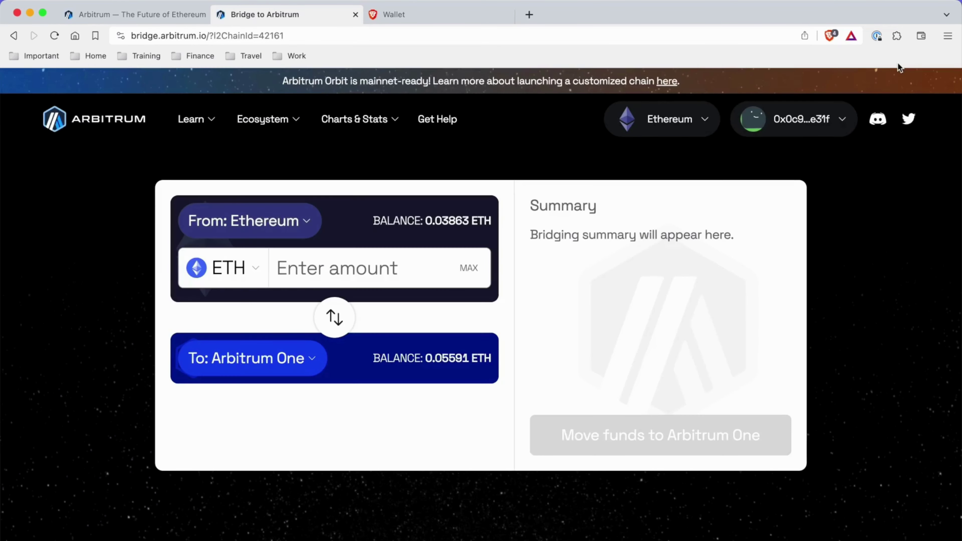
Set Arbitrum One as the default Ethereum network in the Brave Wallet network settings.
{"action": "left_click", "coordinate": [922, 36]}
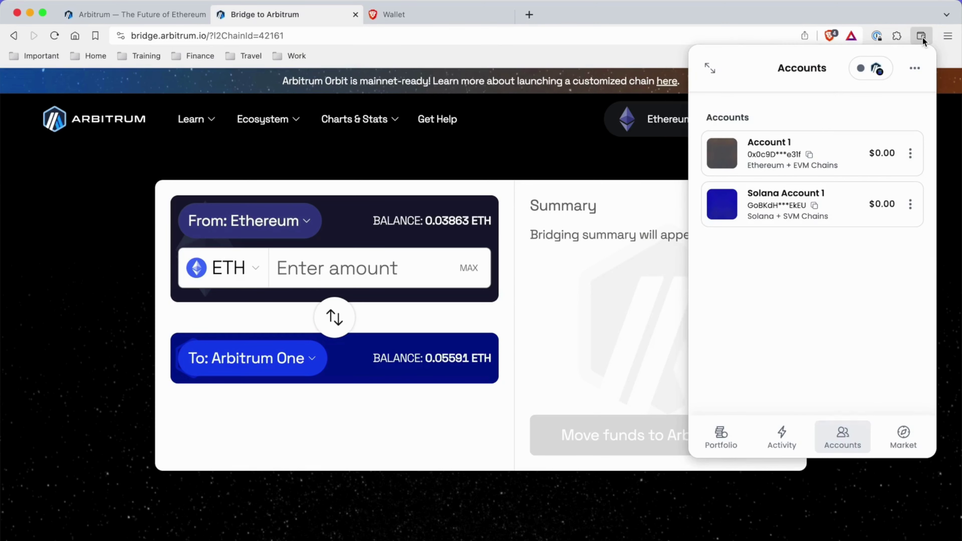
{"action": "left_click", "coordinate": [914, 68]}
{"action": "left_click", "coordinate": [875, 207]}
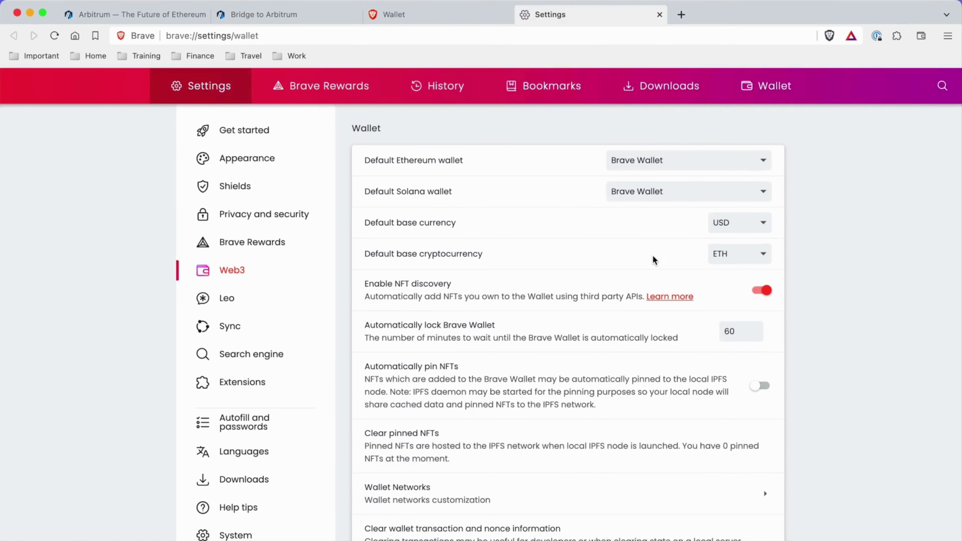
{"action": "left_click", "coordinate": [553, 489]}
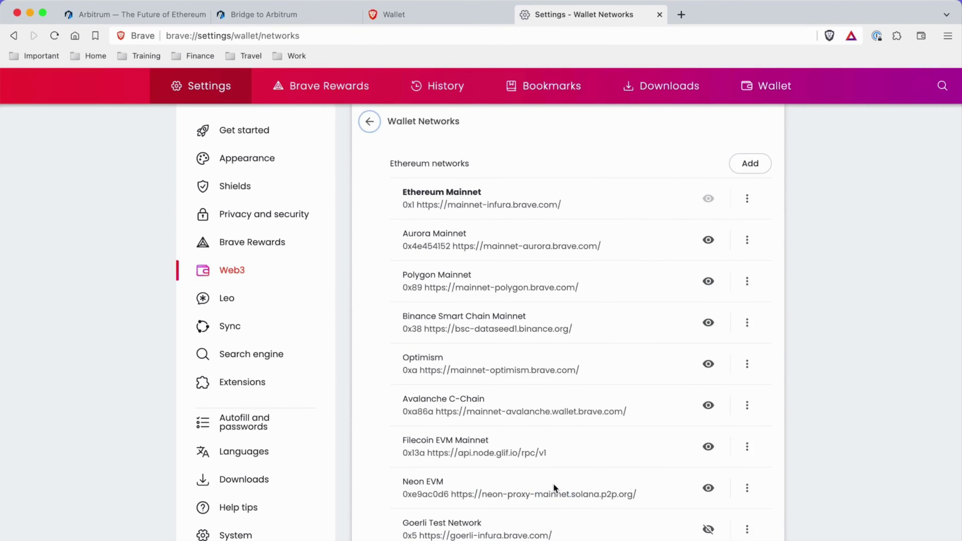
{"action": "scroll", "coordinate": [585, 243], "scroll_direction": "down", "scroll_amount": 5}
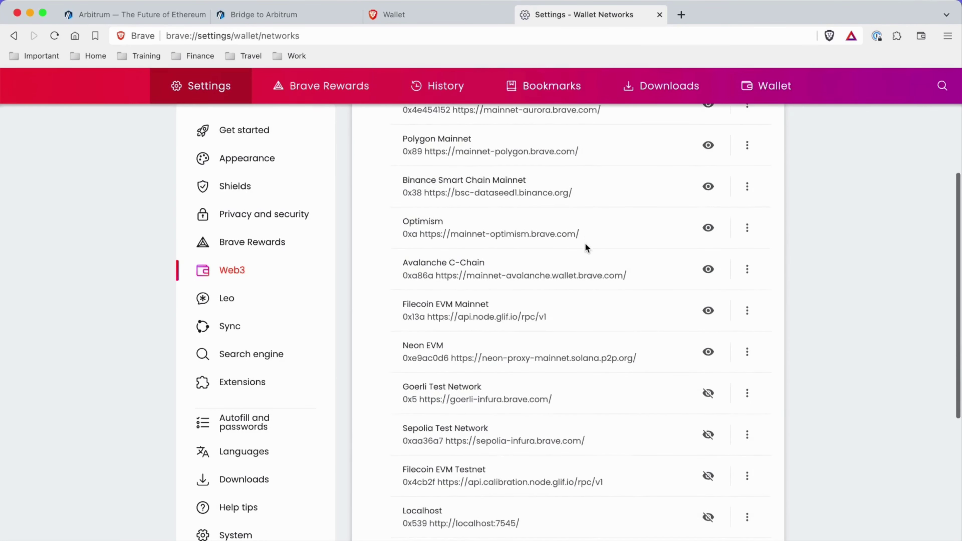
{"action": "scroll", "coordinate": [585, 245], "scroll_direction": "down", "scroll_amount": 7}
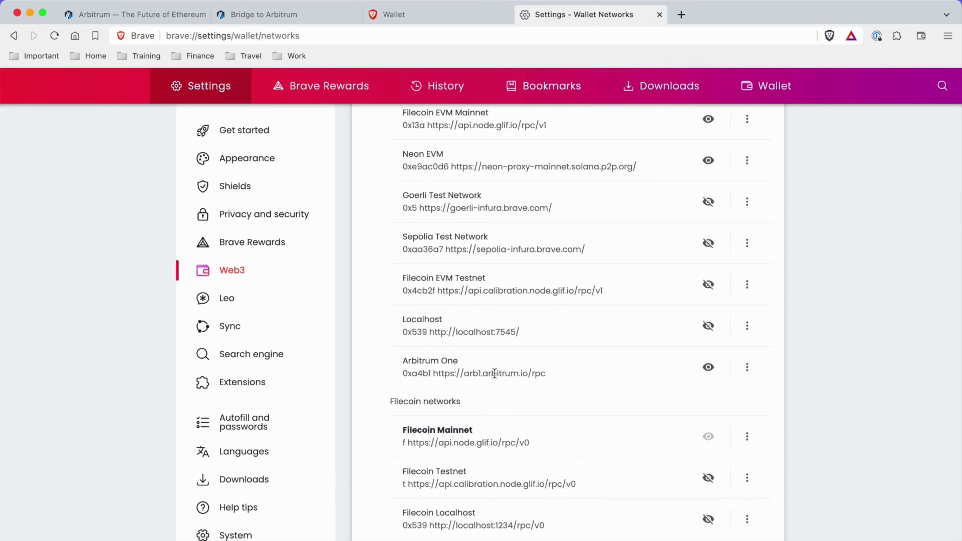
{"action": "left_click", "coordinate": [747, 367]}
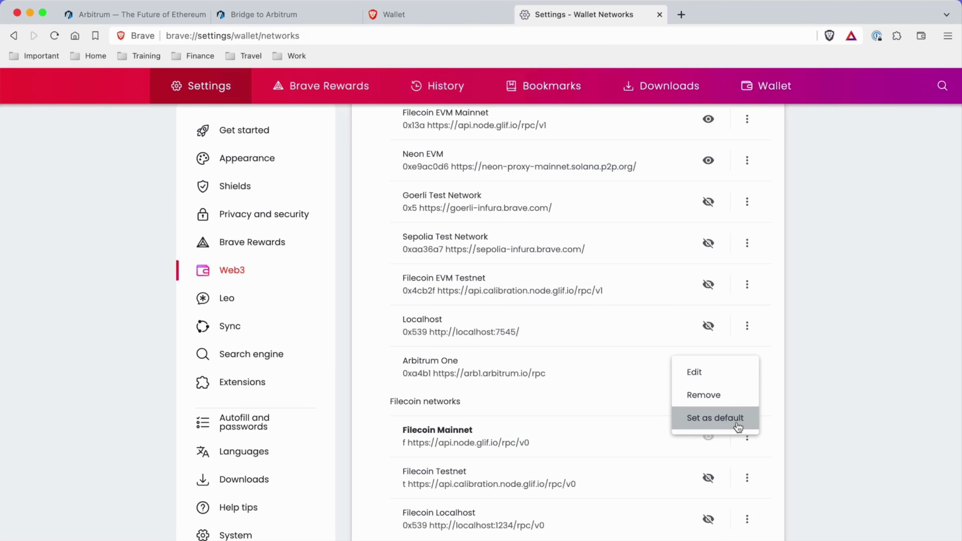
{"action": "left_click", "coordinate": [738, 427]}
Open Arbitrum One's network configuration and review its chain ID, currency, RPC and block explorer details.
{"action": "scroll", "coordinate": [629, 368], "scroll_direction": "down", "scroll_amount": 5}
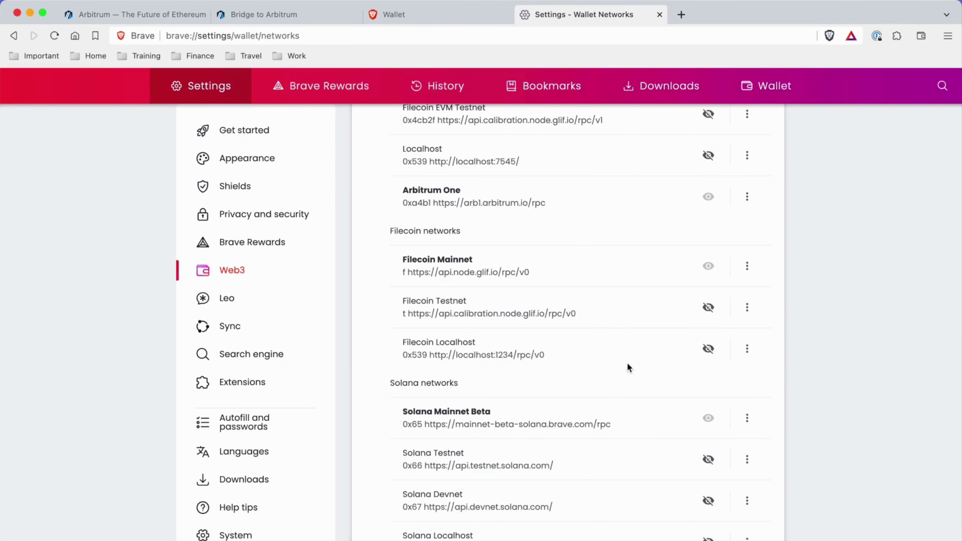
{"action": "scroll", "coordinate": [625, 322], "scroll_direction": "up", "scroll_amount": 2}
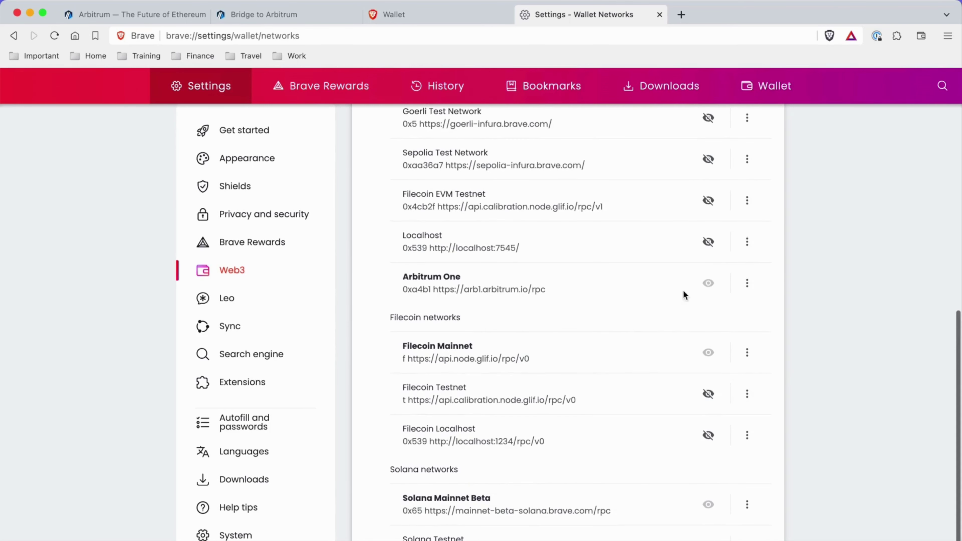
{"action": "left_click", "coordinate": [747, 283]}
{"action": "left_click", "coordinate": [727, 289]}
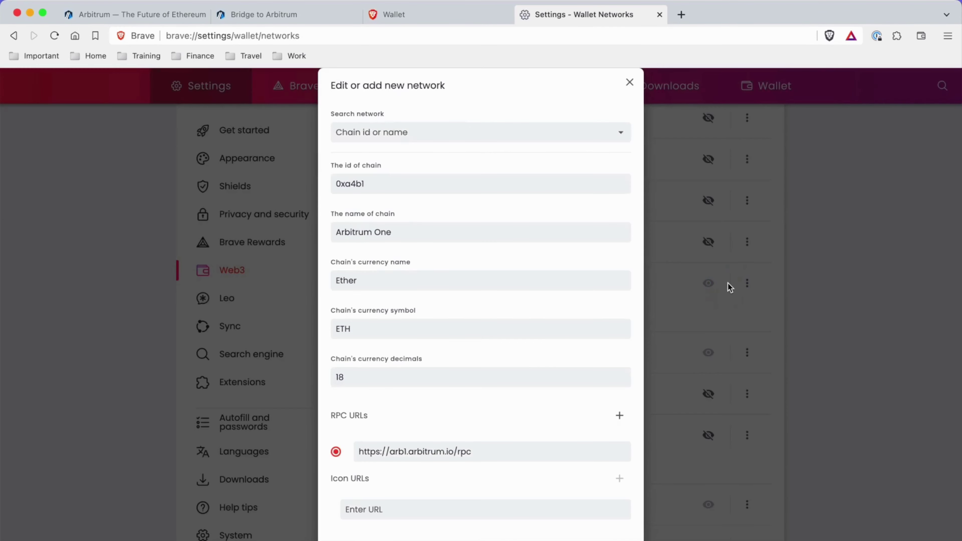
{"action": "scroll", "coordinate": [536, 246], "scroll_direction": "down", "scroll_amount": 2}
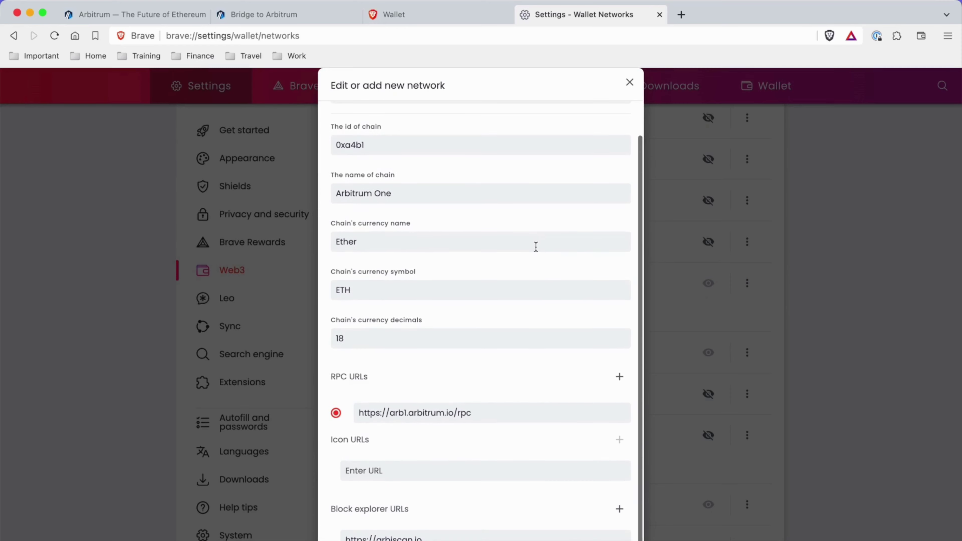
{"action": "scroll", "coordinate": [536, 247], "scroll_direction": "down", "scroll_amount": 2}
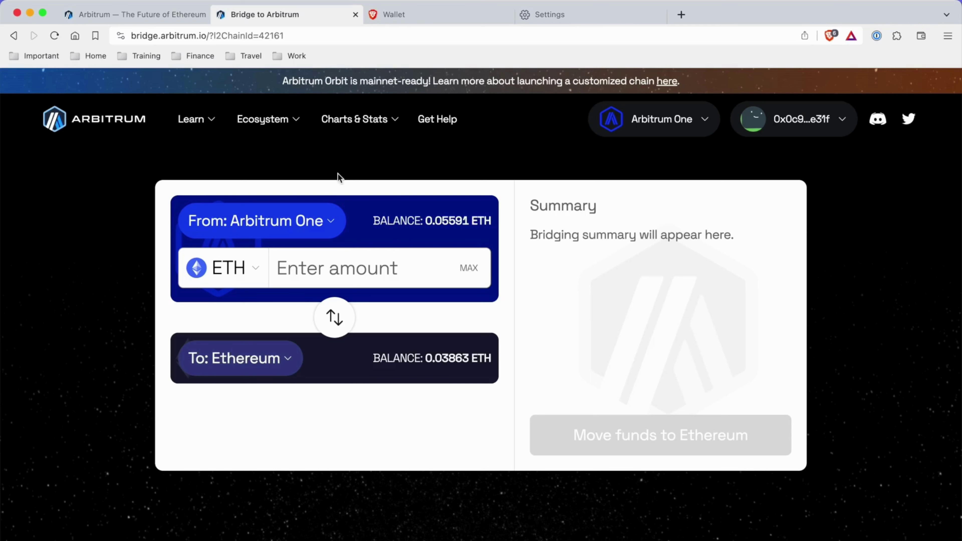
Open the Arbitrum ecosystem portal from the bridge site and view its home page.
{"action": "left_click", "coordinate": [288, 125]}
{"action": "left_click", "coordinate": [281, 161]}
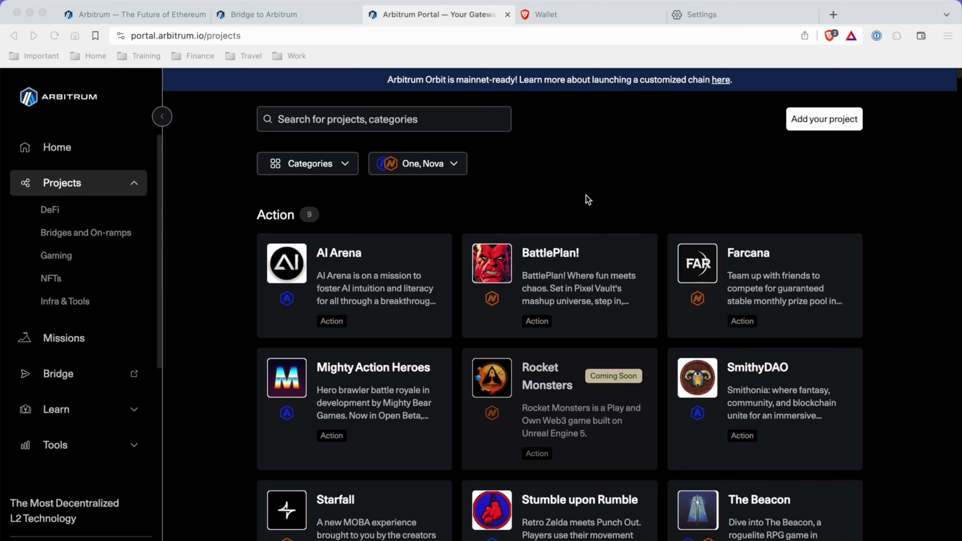
{"action": "left_click", "coordinate": [68, 150]}
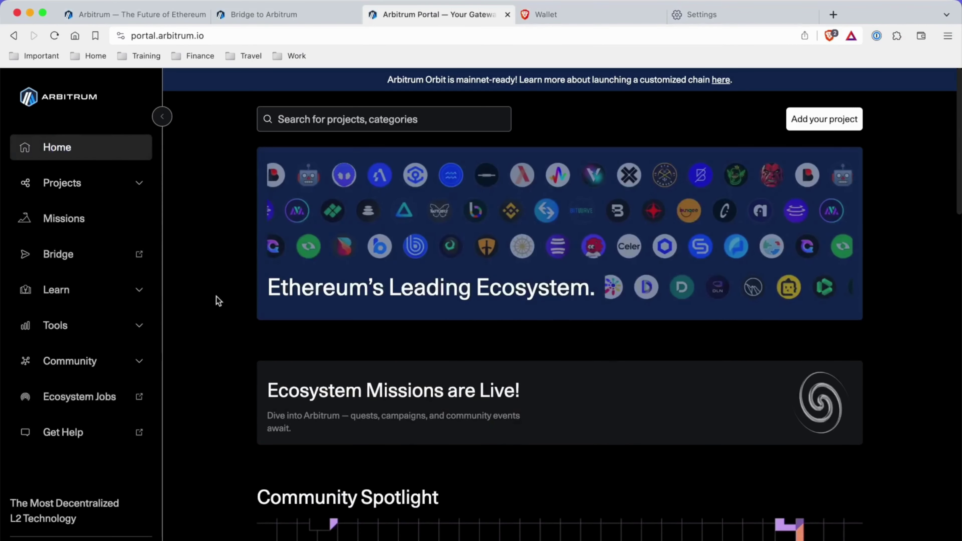
{"action": "left_click", "coordinate": [180, 36]}
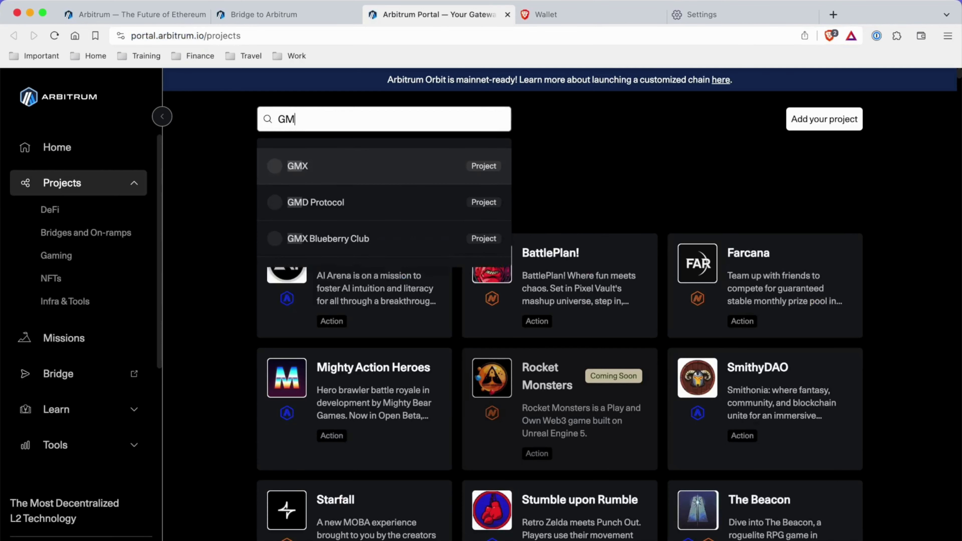
Search the Arbitrum Portal's projects for GMX and open the GMX project page.
{"action": "type", "text": "X"}
{"action": "left_click", "coordinate": [301, 173]}
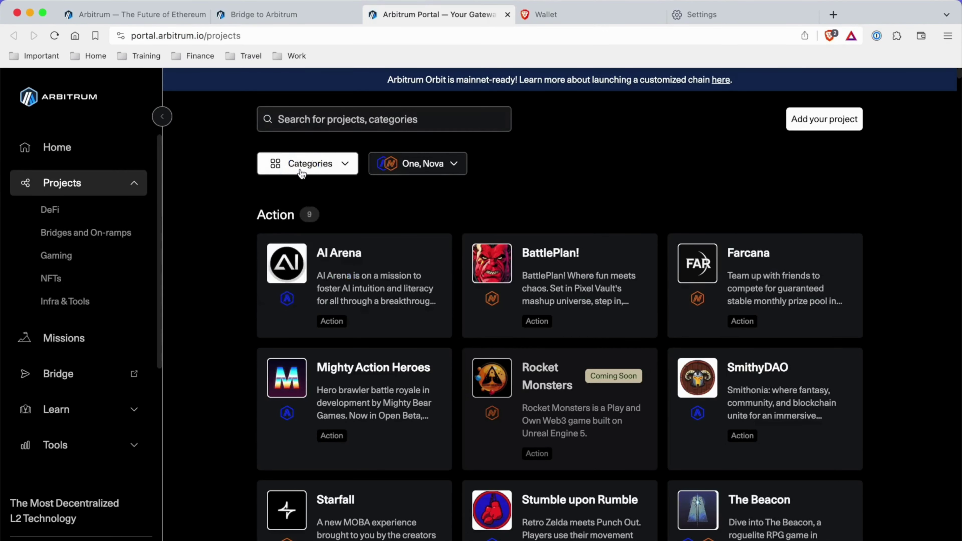
{"action": "scroll", "coordinate": [393, 241], "scroll_direction": "down", "scroll_amount": 4}
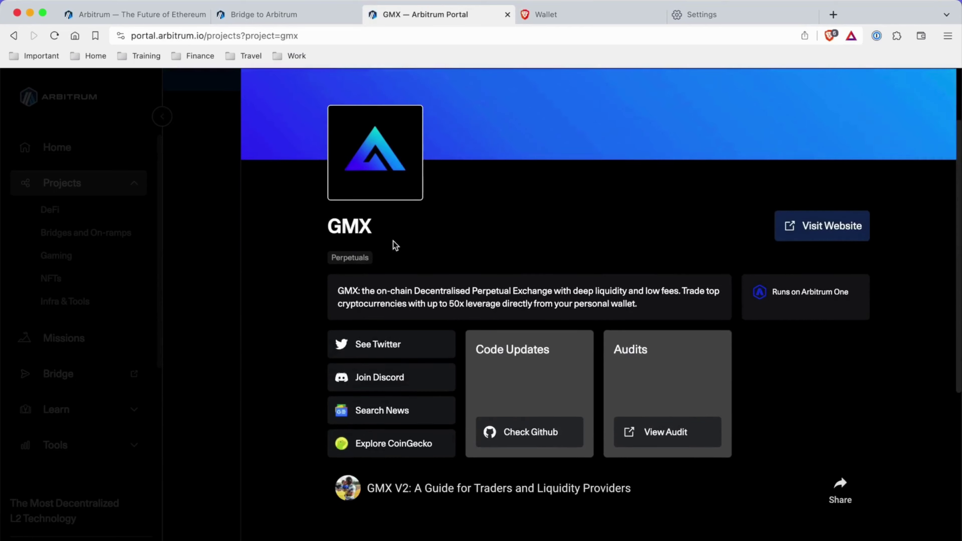
Visit the GMX website and launch its trading app, agreeing to the redirect terms.
{"action": "left_click", "coordinate": [803, 172]}
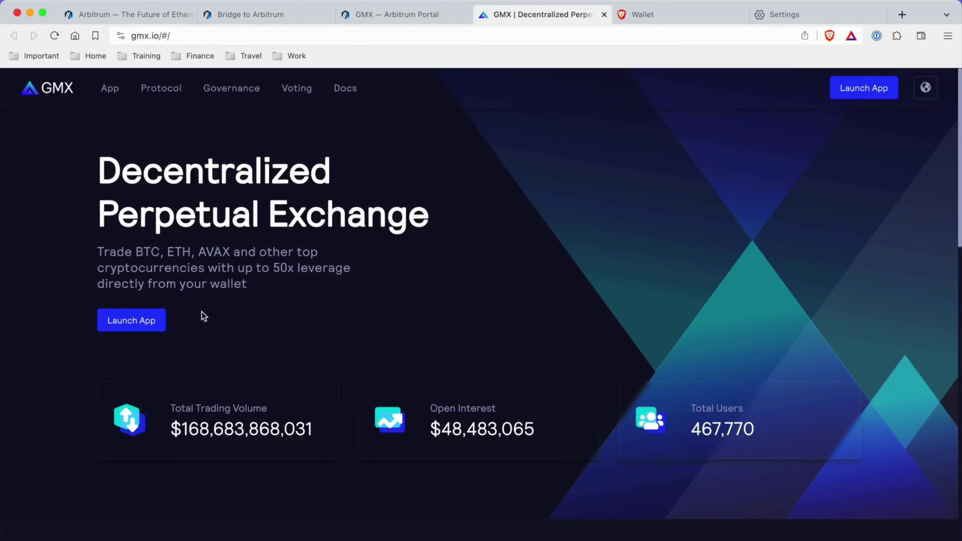
{"action": "left_click", "coordinate": [145, 322]}
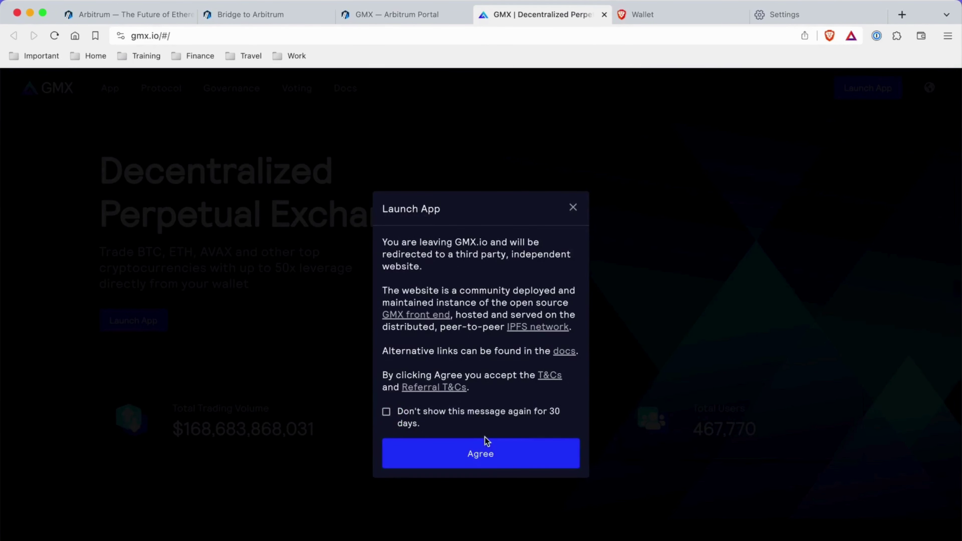
{"action": "left_click", "coordinate": [476, 455]}
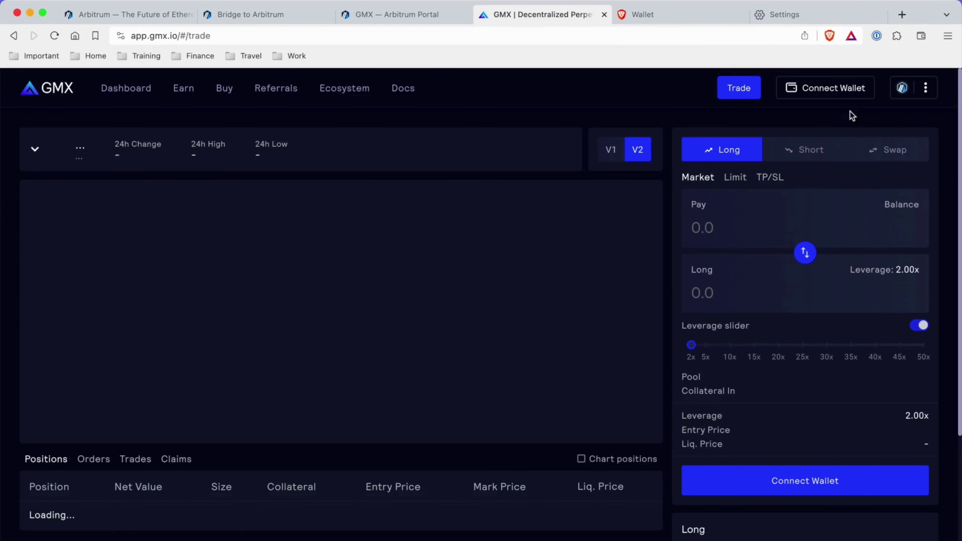
Connect Account 1 to GMX through the MetaMask wallet option, granting permission until the site is closed, and dismiss the incentives notice.
{"action": "left_click", "coordinate": [849, 91]}
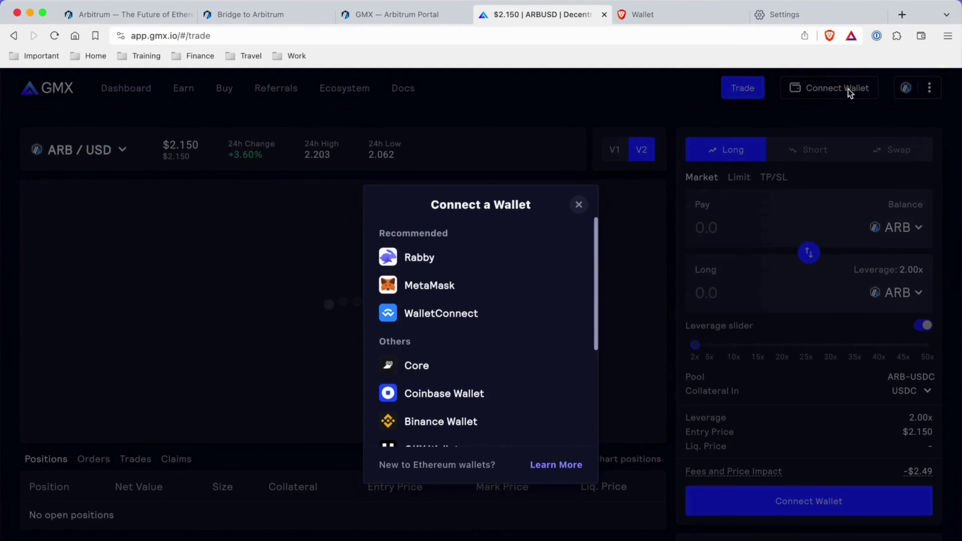
{"action": "left_click", "coordinate": [449, 292]}
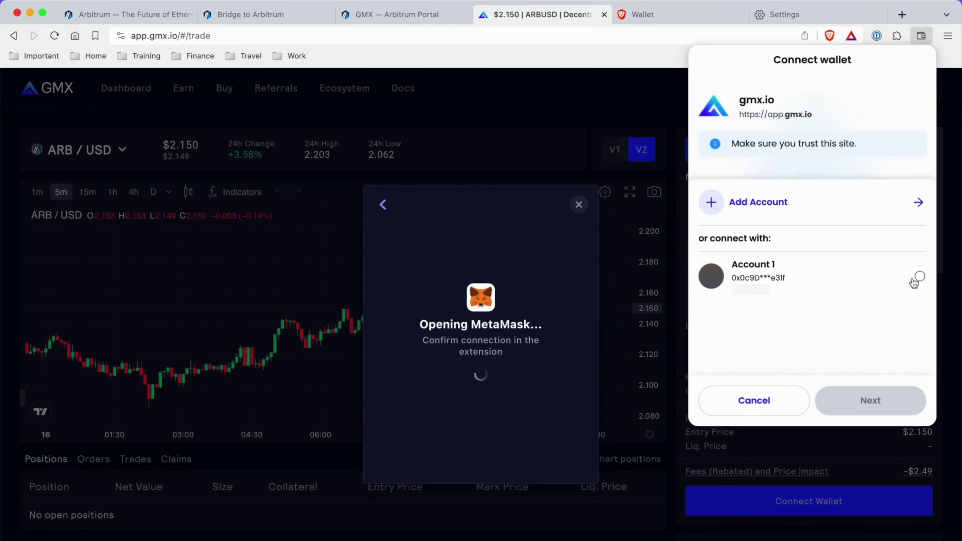
{"action": "left_click", "coordinate": [920, 277]}
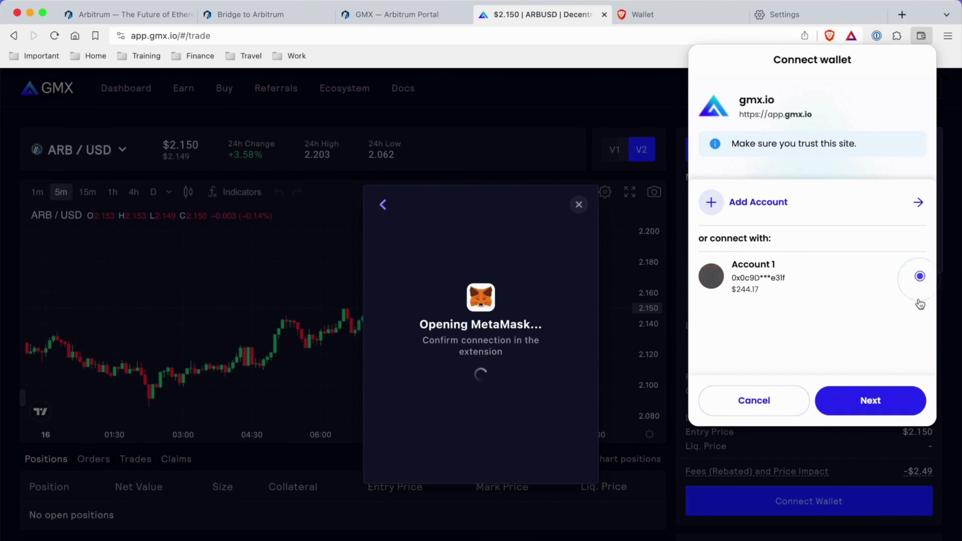
{"action": "left_click", "coordinate": [895, 408]}
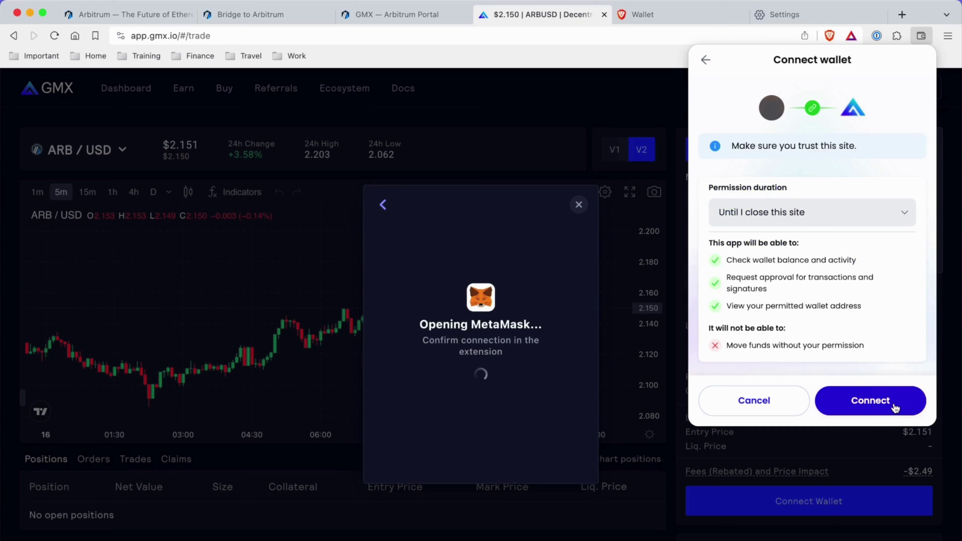
{"action": "left_click", "coordinate": [895, 408]}
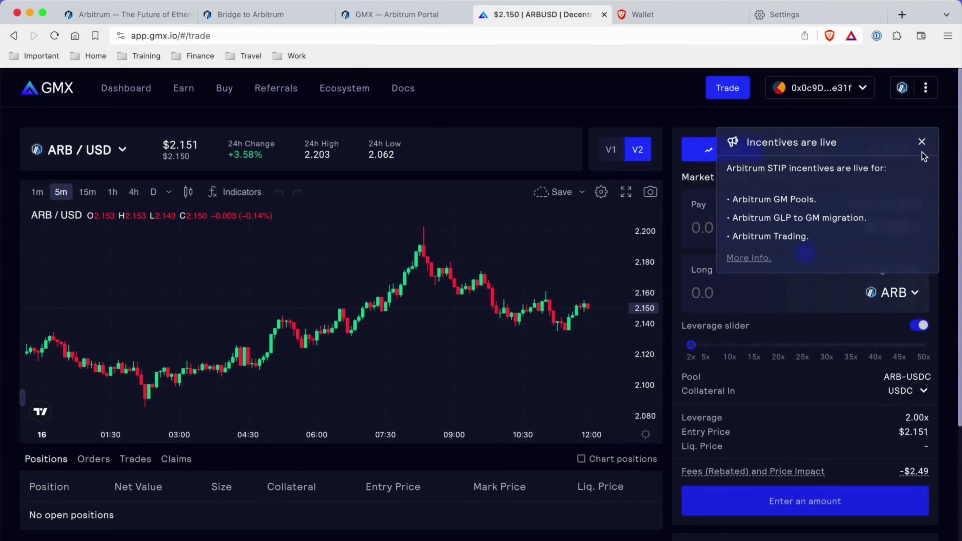
{"action": "left_click", "coordinate": [921, 142]}
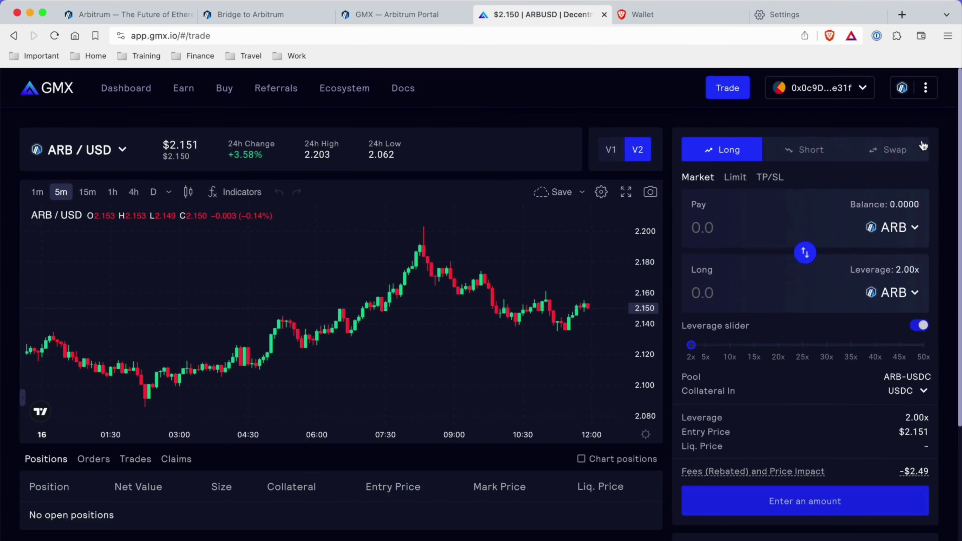
Set up a market long on ETH, paying with the maximum available ETH and setting the leverage to 19.90x.
{"action": "left_click", "coordinate": [913, 232]}
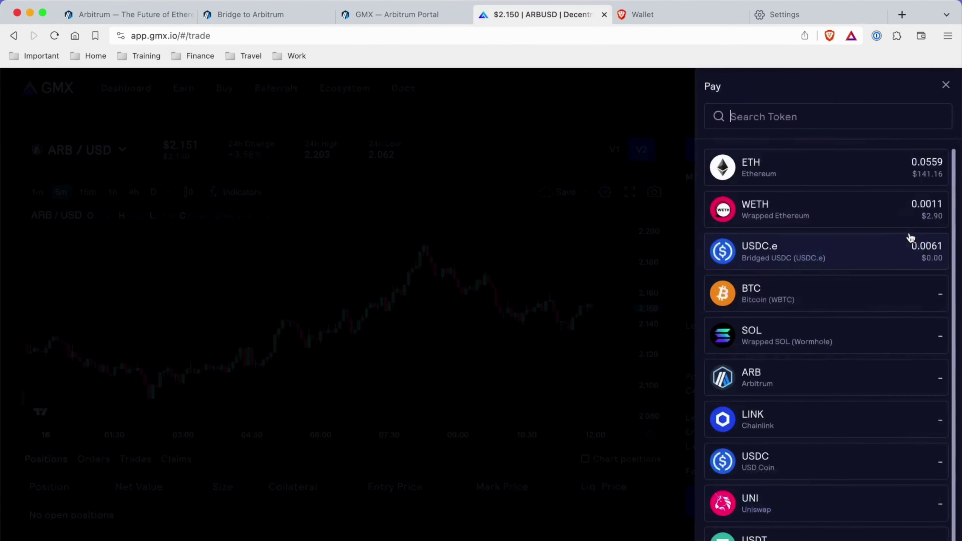
{"action": "left_click", "coordinate": [904, 175]}
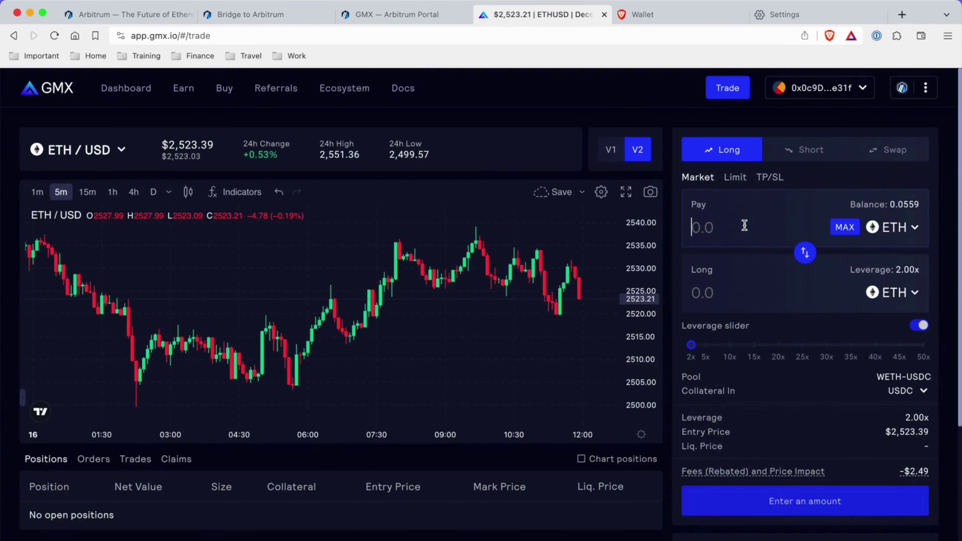
{"action": "left_click", "coordinate": [830, 226]}
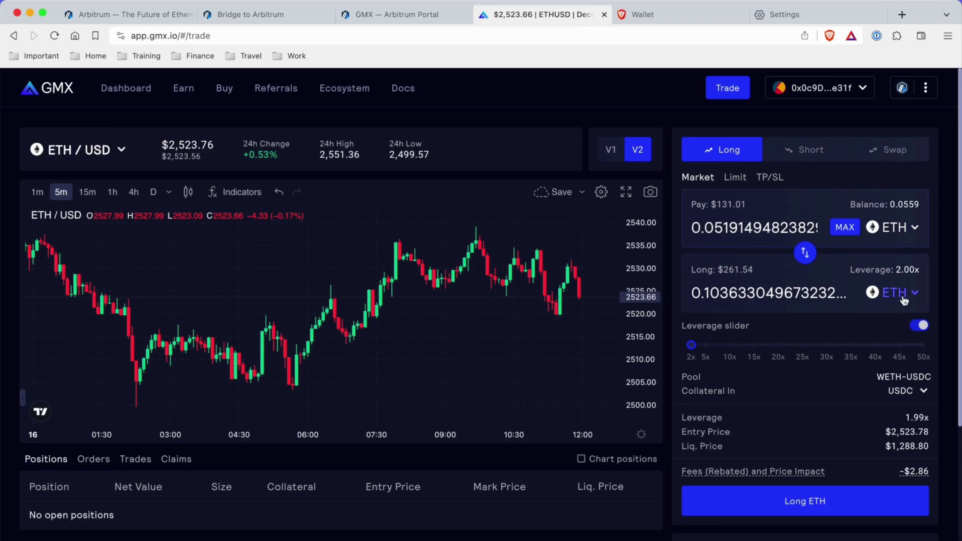
{"action": "left_click_drag", "start_coordinate": [692, 346], "coordinate": [779, 355]}
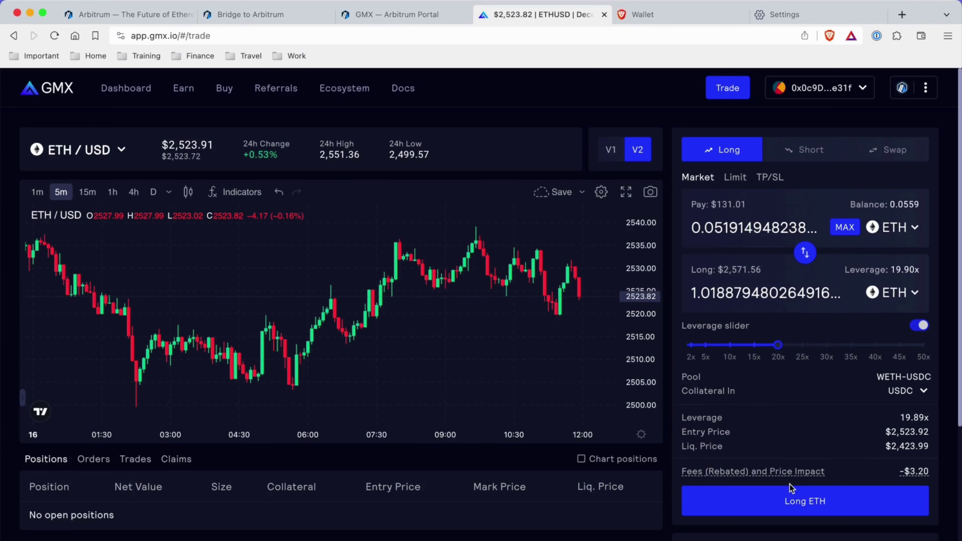